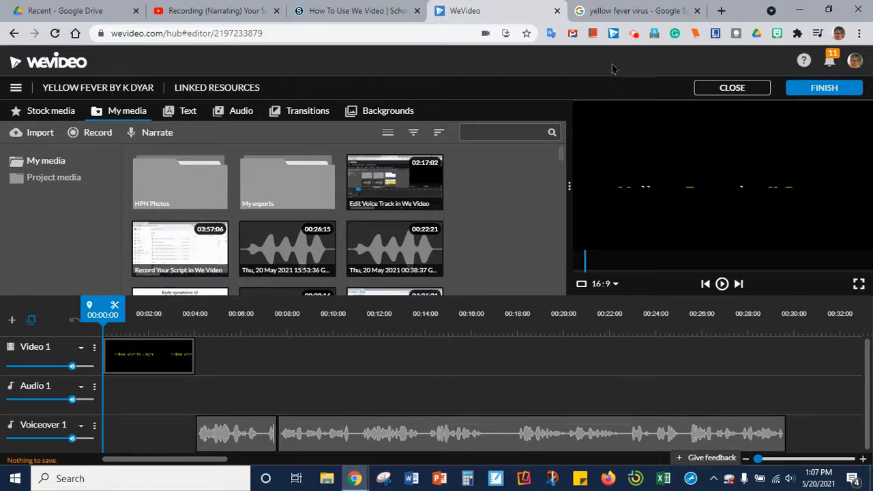
Switch to the Google results for yellow fever virus and open the yellow-and-red WIRED picture among the image results.
left_click(616, 14)
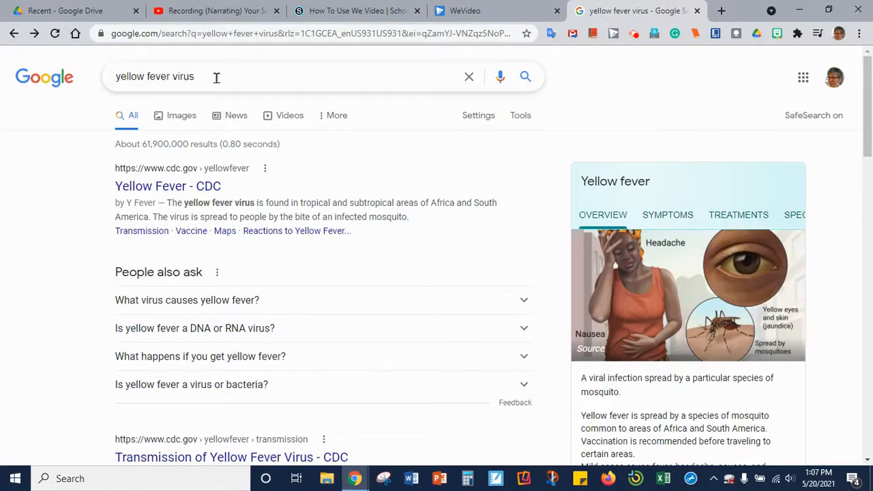
left_click(185, 116)
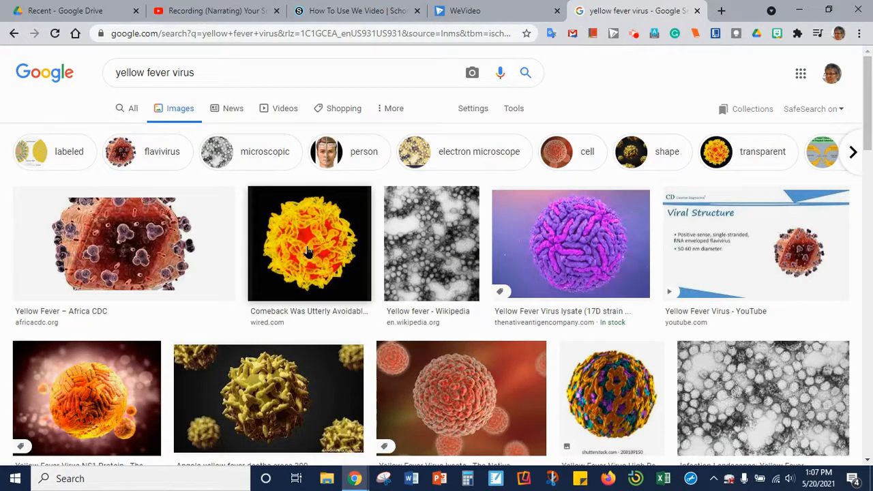
left_click(308, 251)
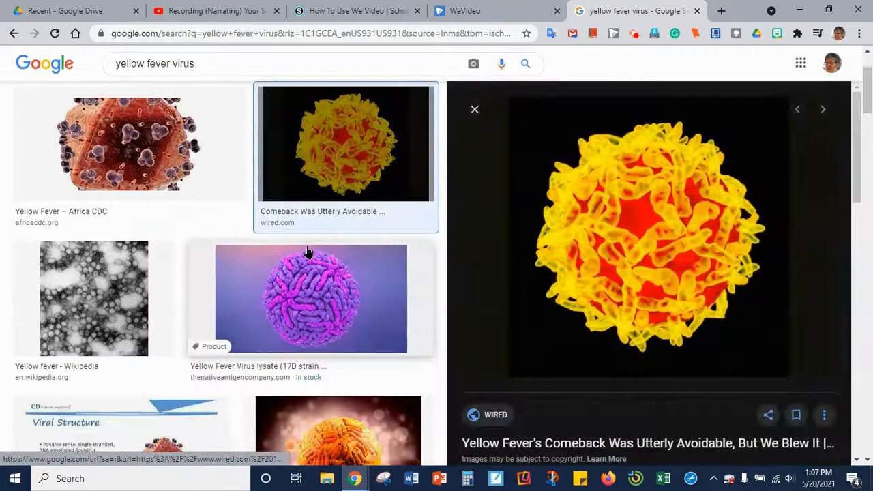
Save the enlarged virus picture as a JPEG image in the My Drive folder of Google Drive.
right_click(650, 260)
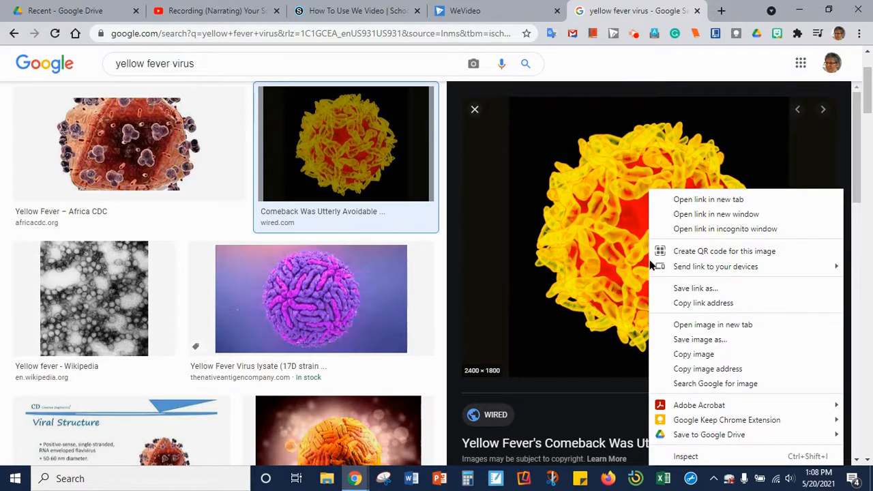
left_click(707, 341)
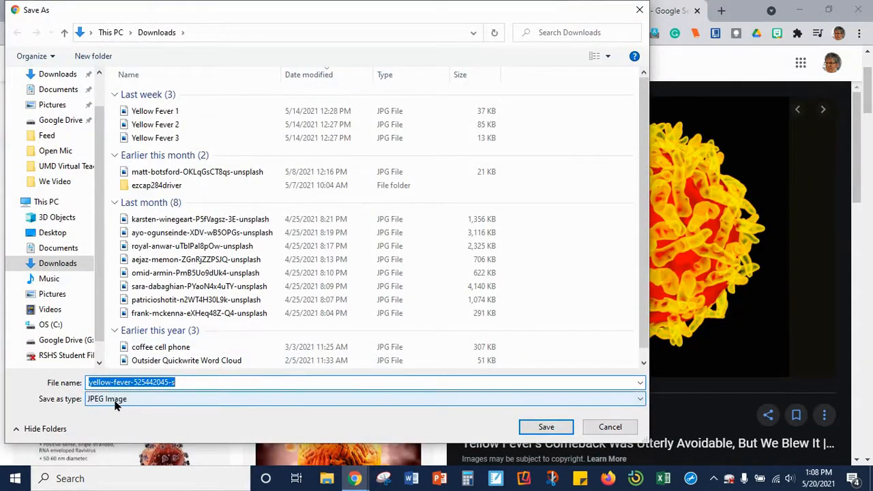
left_click(70, 121)
double_click(140, 94)
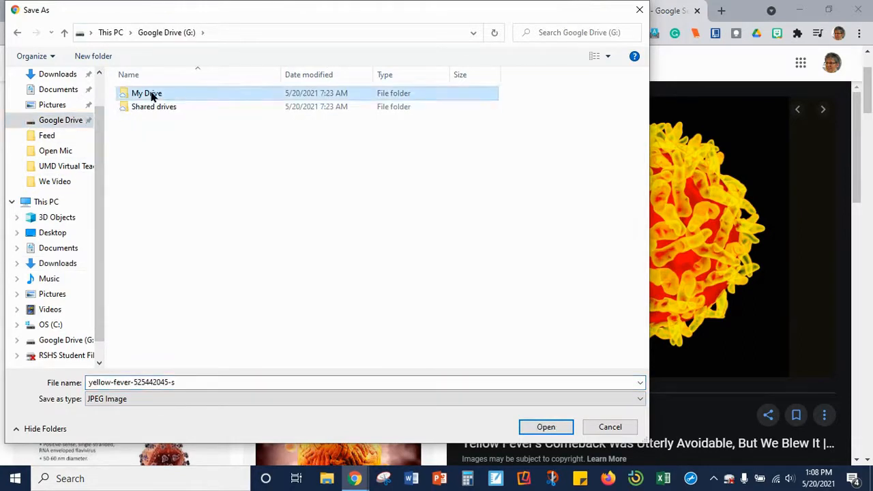
left_click(546, 427)
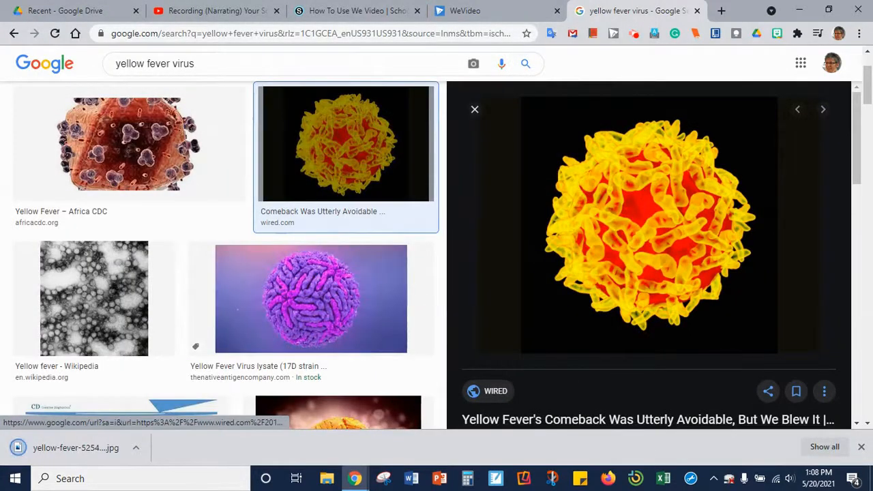
left_click(861, 447)
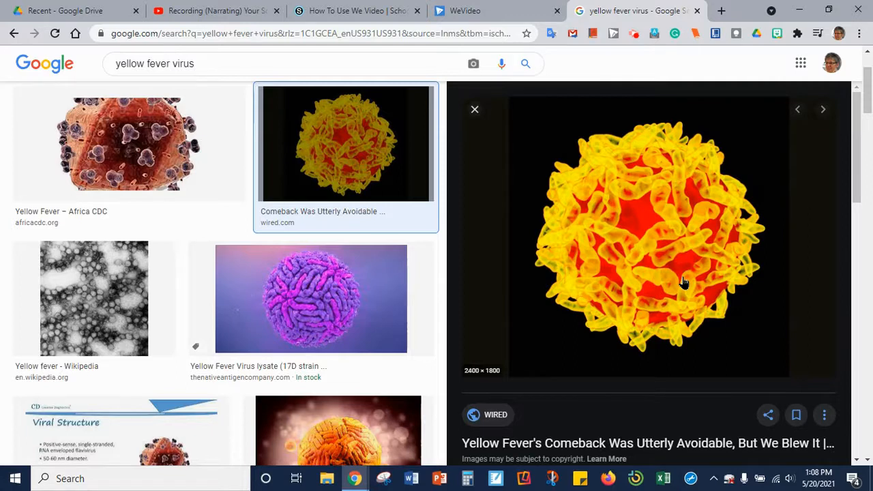
Switch back to WeVideo and import Yellow Fever 1.jpg from Google Drive by searching for "yellow fever".
left_click(505, 8)
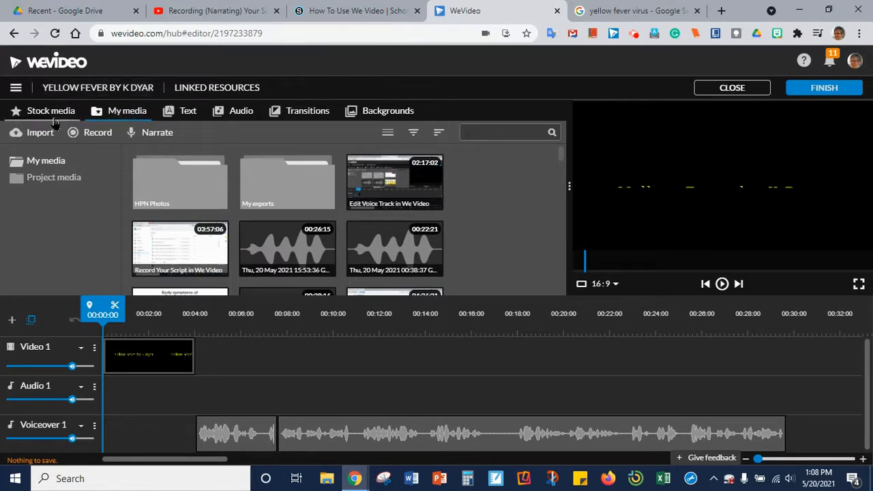
left_click(39, 135)
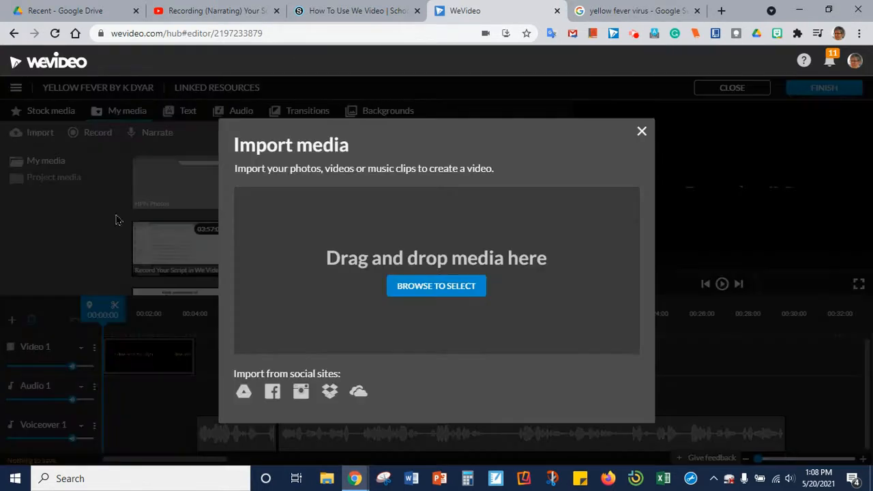
left_click(243, 392)
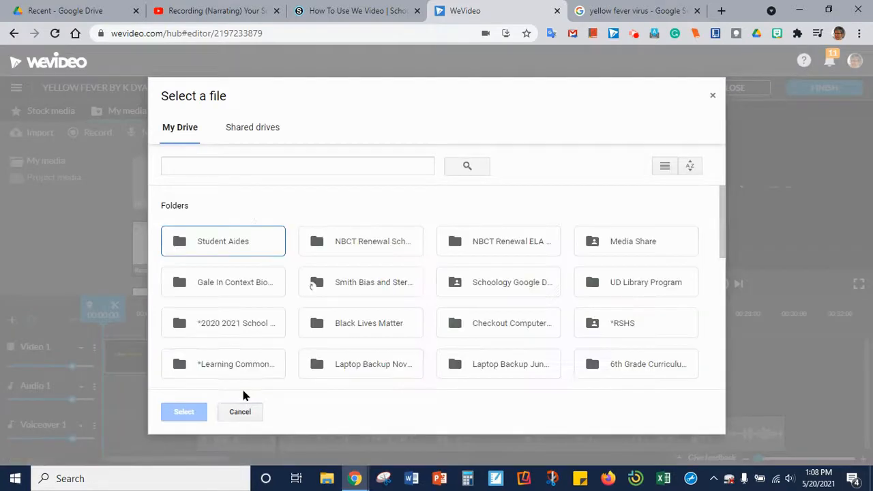
left_click(246, 167)
type("yellow")
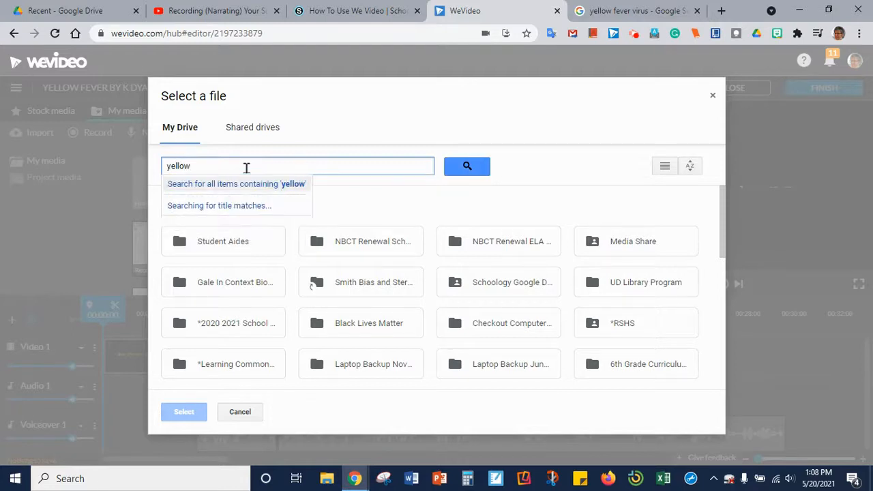
type(" fever")
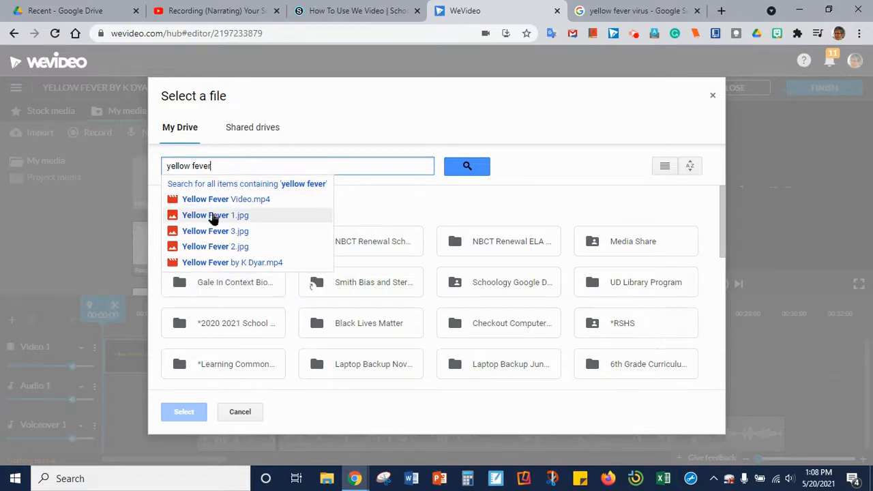
left_click(213, 216)
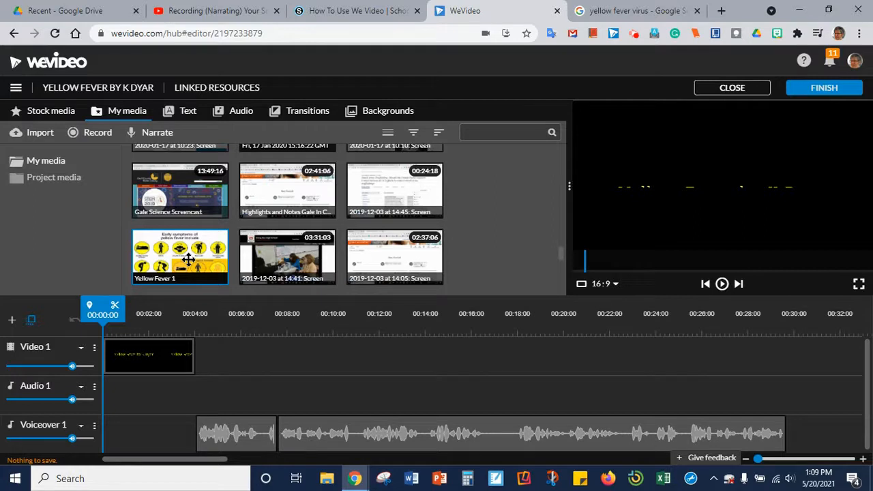
Place the Yellow Fever 1 image after the title clip on Video 1, split it at 00:07:13 and delete the remainder.
left_click(188, 259)
left_click_drag(189, 259, 216, 350)
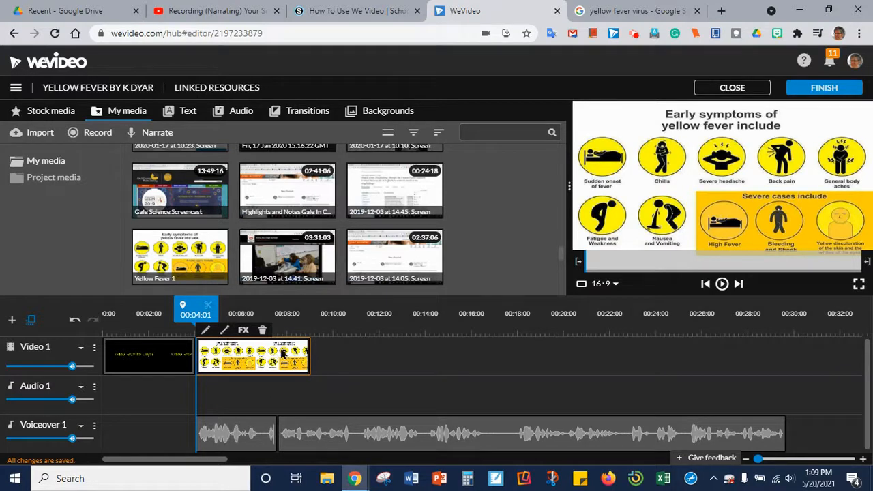
left_click_drag(197, 310, 276, 314)
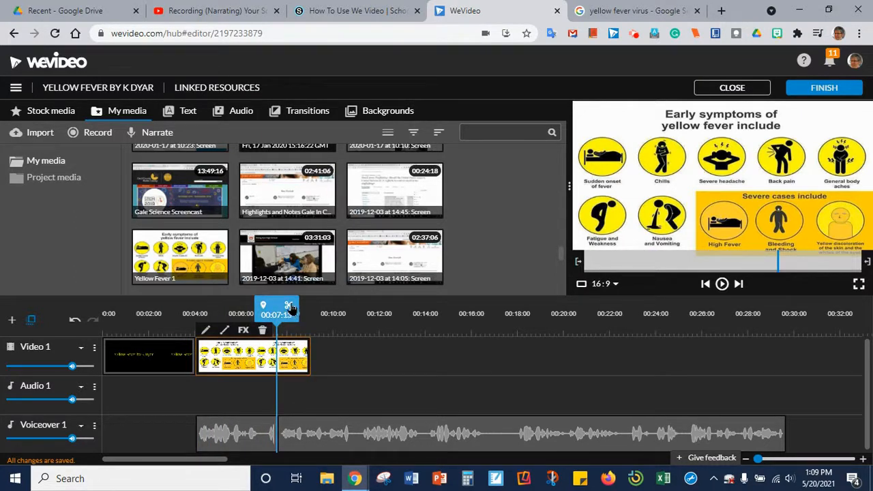
left_click(289, 307)
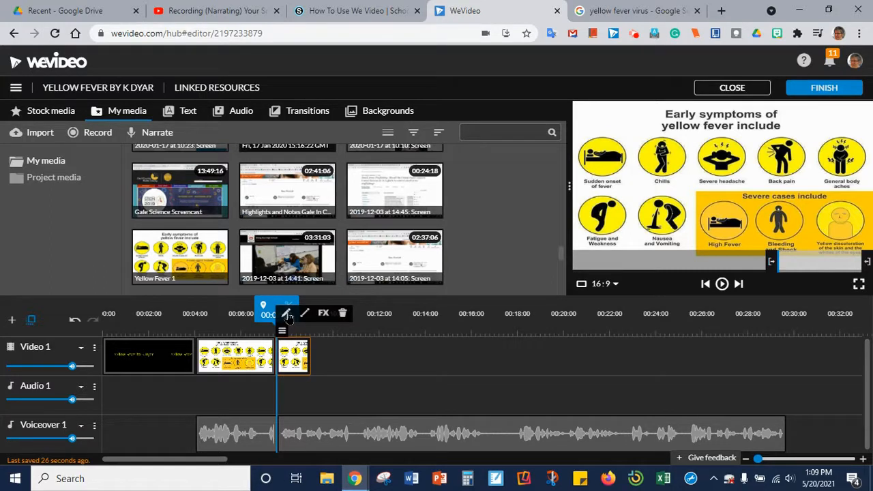
mouse_move(285, 319)
left_click(342, 315)
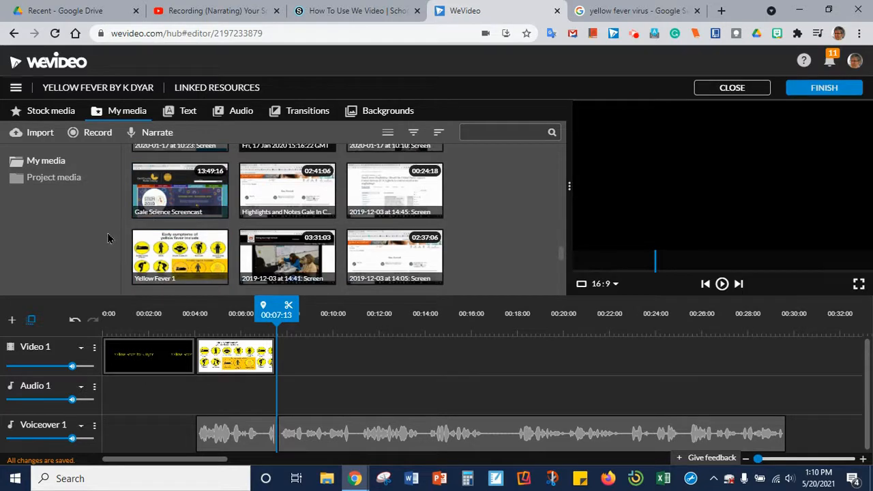
Search the stock media for "headache" and browse the matching clips and images.
left_click(45, 115)
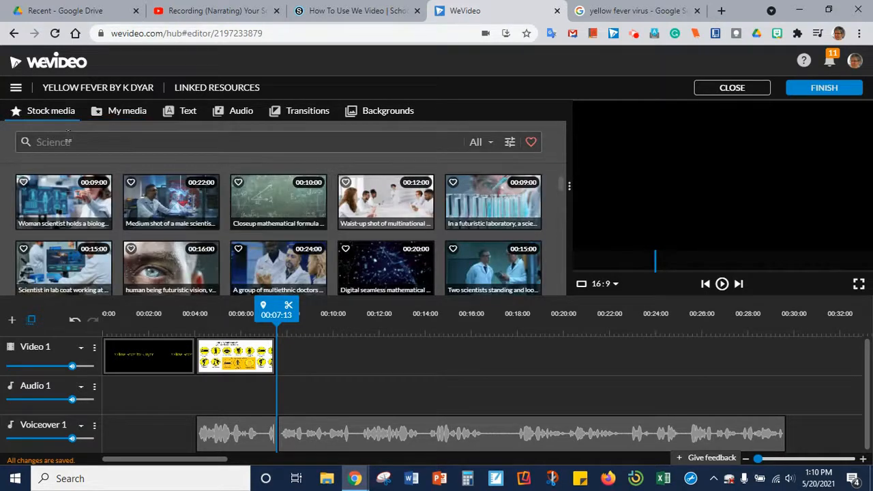
left_click(68, 141)
type("headache")
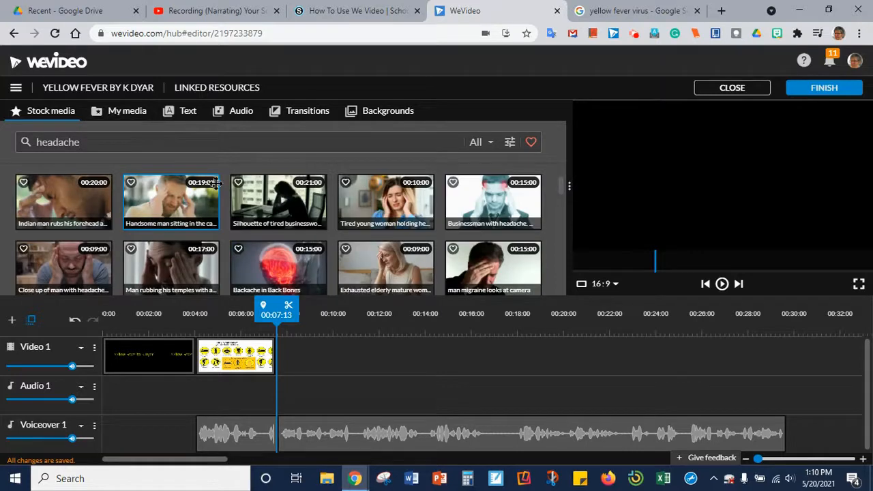
scroll(246, 211, "down", 4)
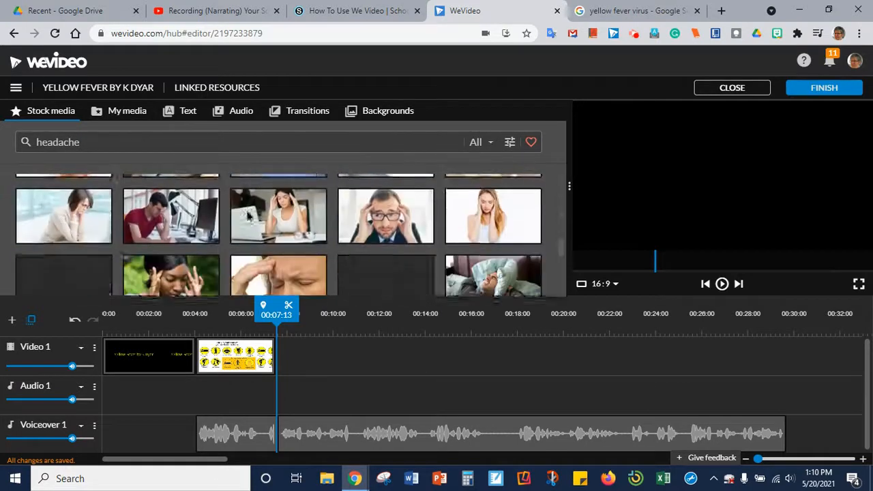
scroll(247, 211, "down", 5)
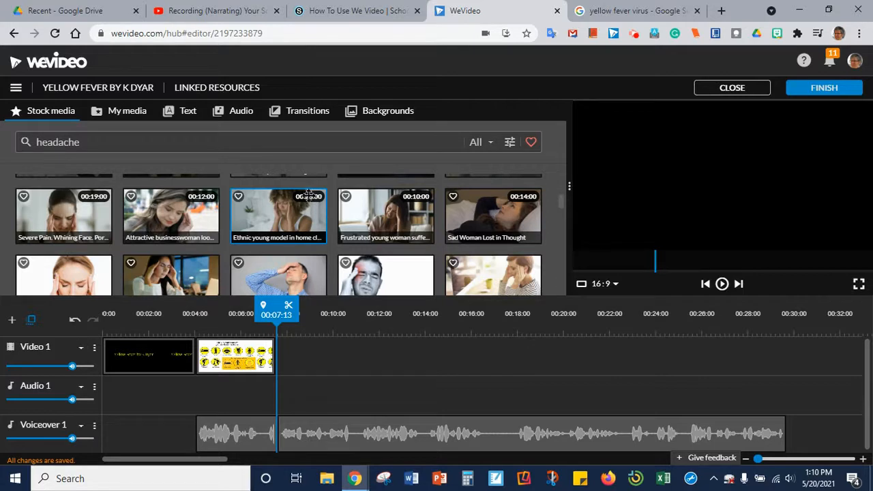
Preview several headache items, then place the 12-second attractive businesswoman clip on Video 1 at 00:07:13.
left_click(301, 212)
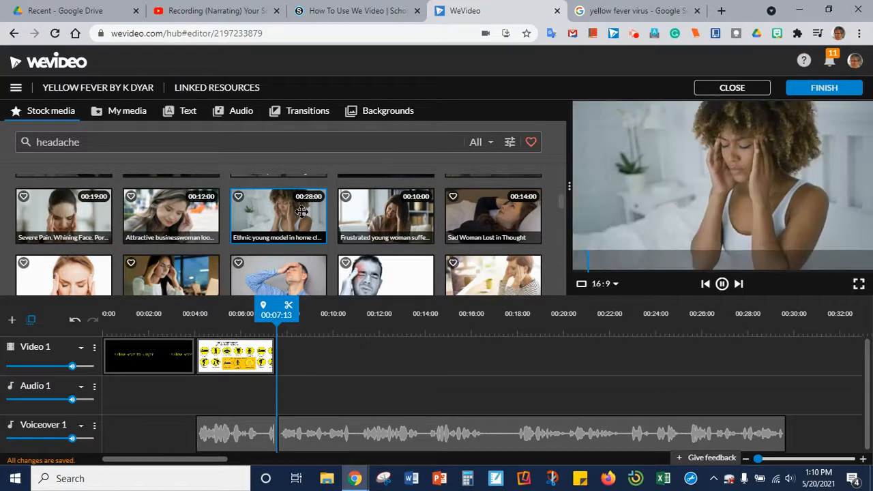
left_click(298, 268)
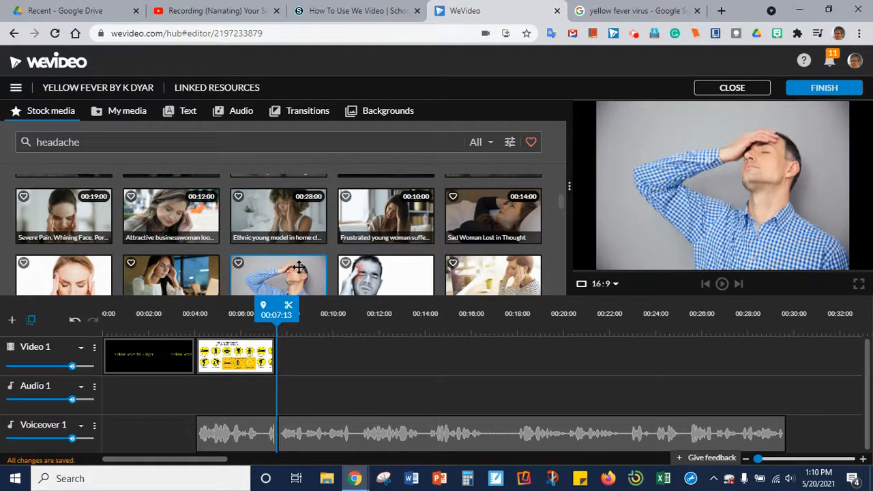
left_click(401, 275)
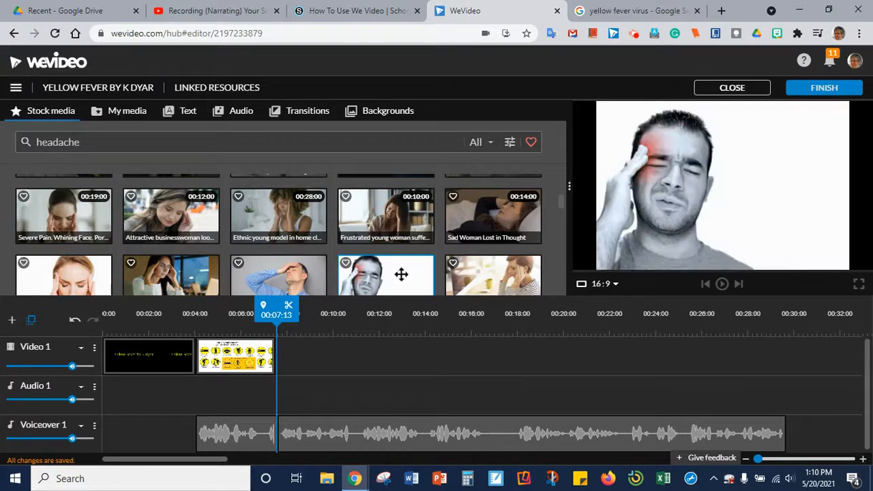
left_click(157, 210)
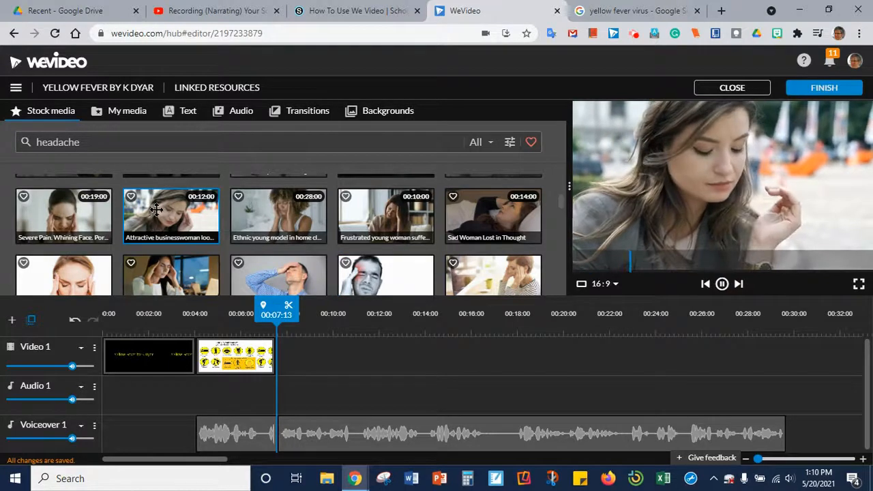
left_click_drag(156, 209, 288, 354)
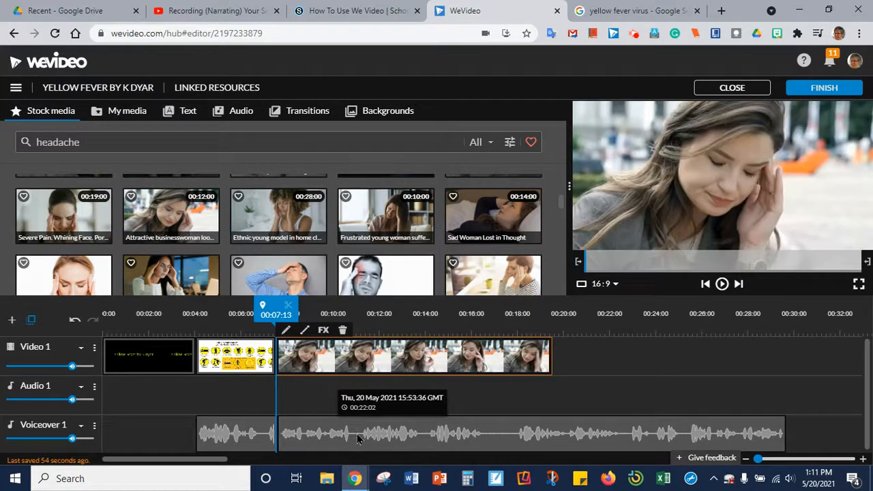
Split the businesswoman headache clip at 00:11:01 and delete the part after the cut.
left_click_drag(278, 336, 355, 347)
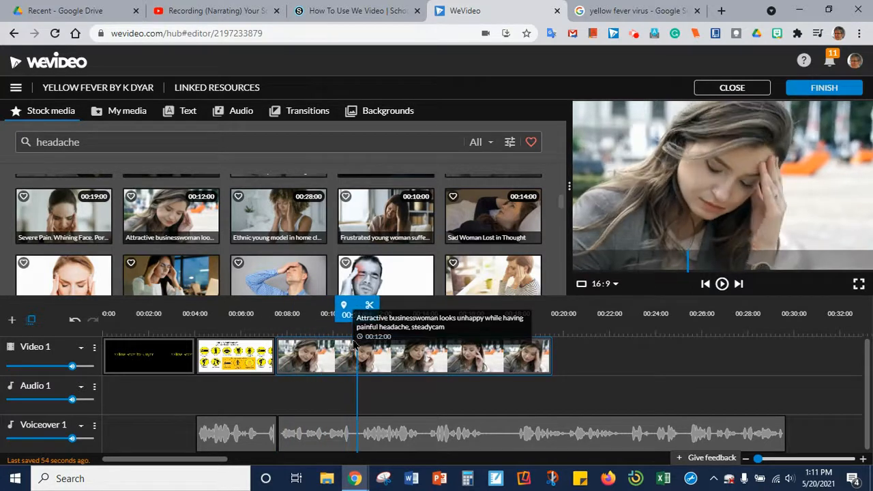
left_click(356, 365)
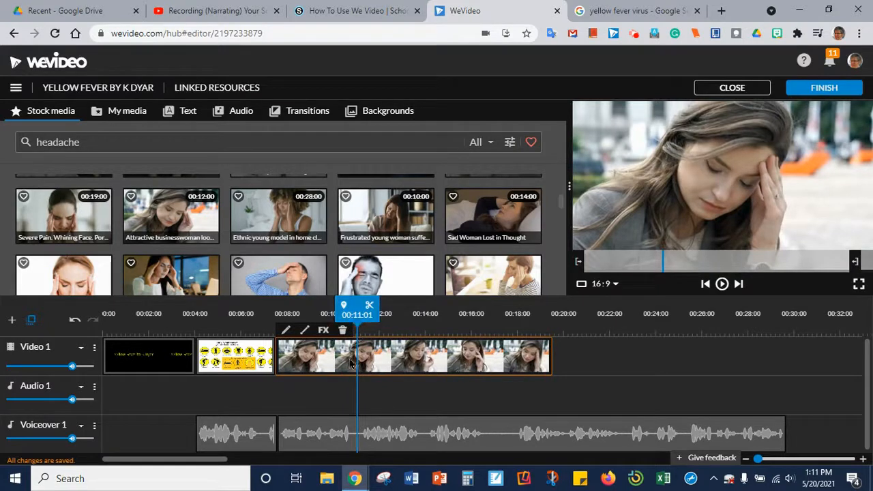
left_click(369, 307)
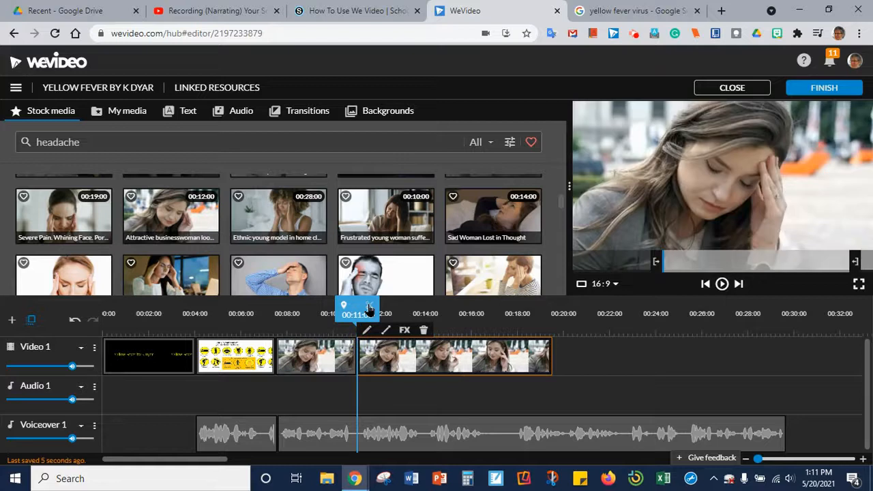
left_click(423, 331)
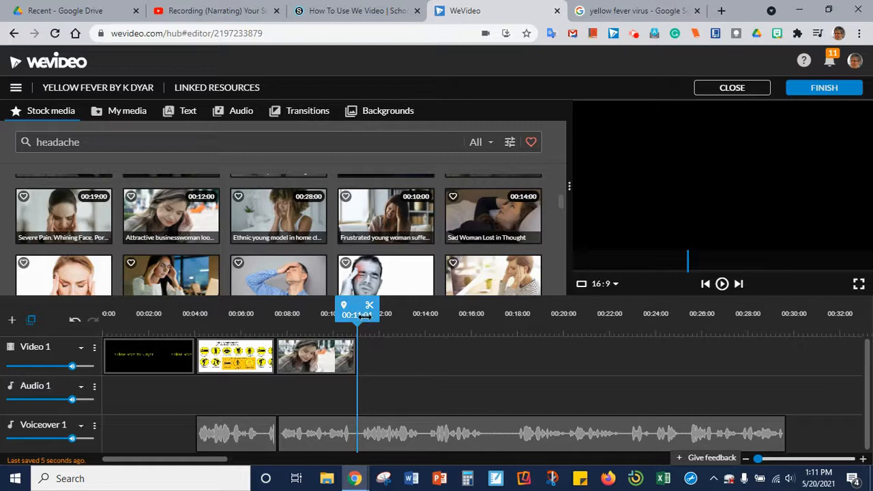
mouse_move(365, 316)
left_mouse_down()
mouse_move(769, 319)
mouse_move(556, 318)
mouse_move(364, 334)
left_mouse_up()
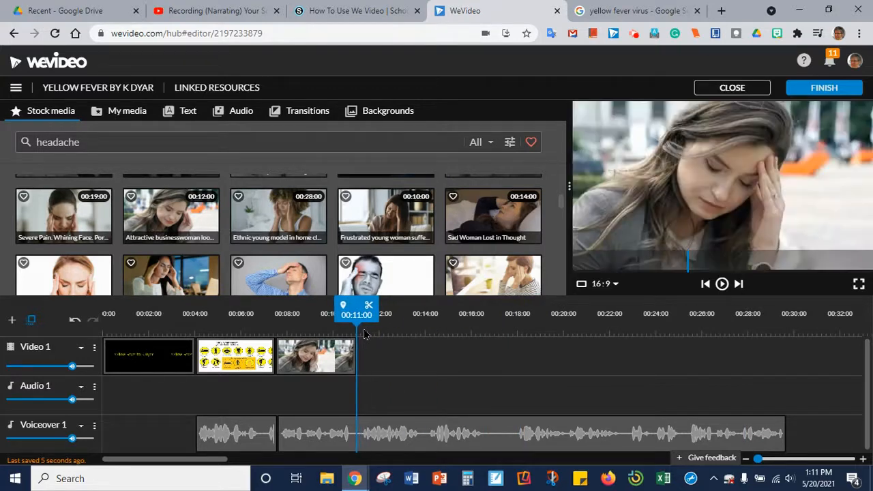
Finish the edit to reach the export settings and choose HD 1280x720 as the video resolution.
left_click(818, 88)
left_click(644, 266)
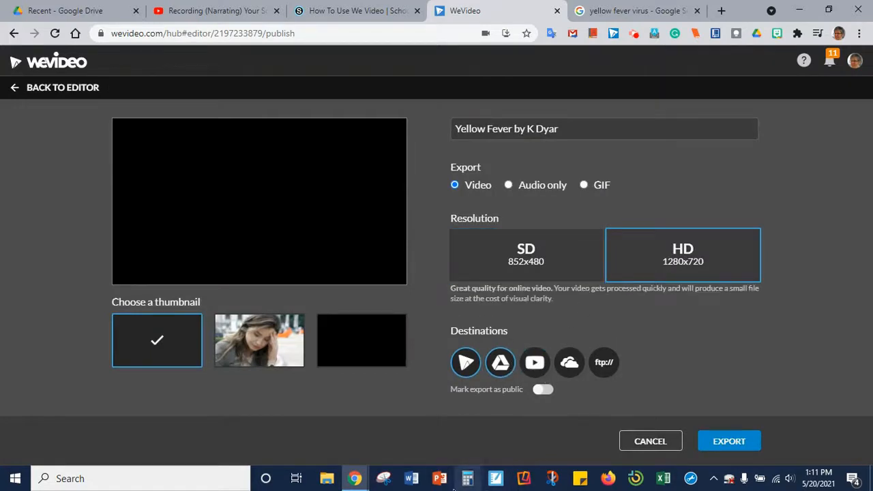
left_click(384, 478)
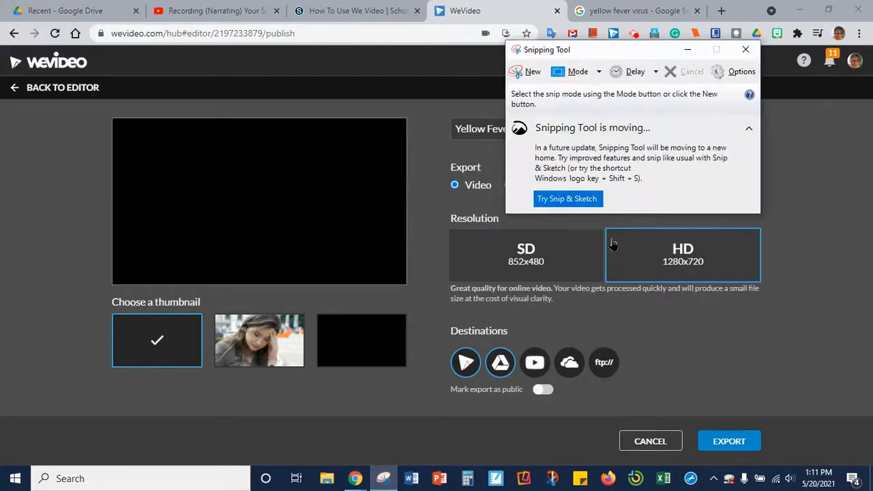
left_click(354, 478)
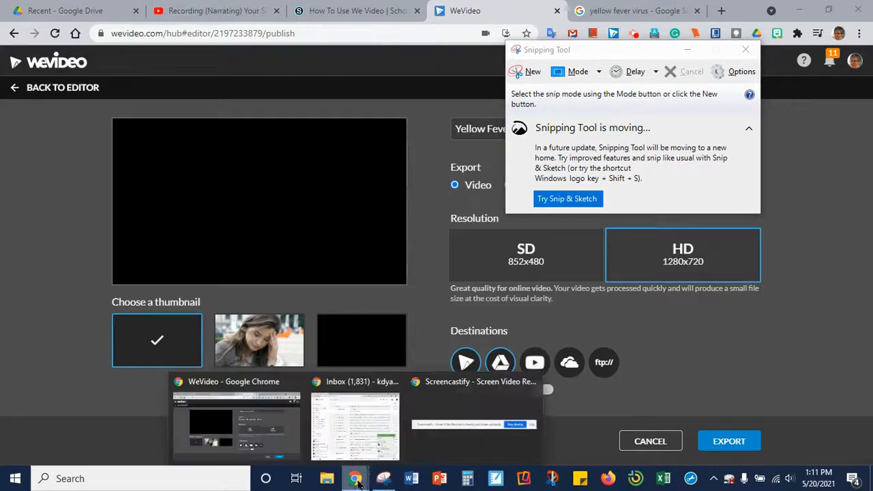
left_click(467, 437)
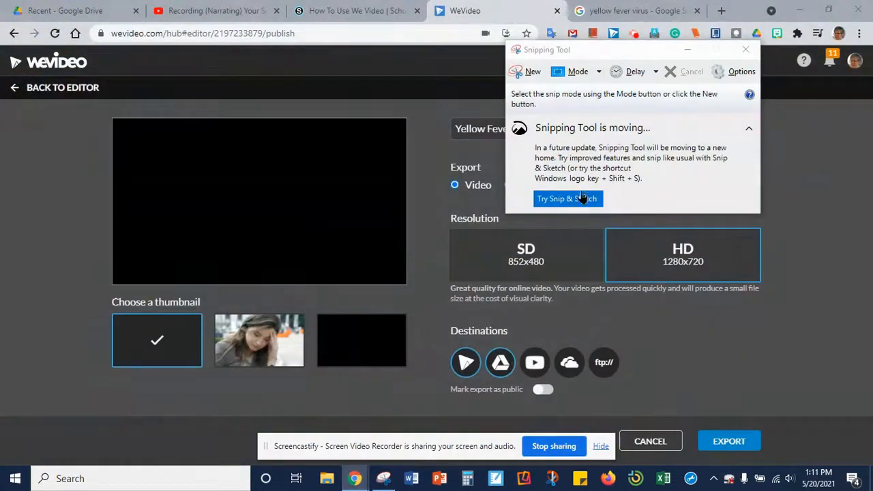